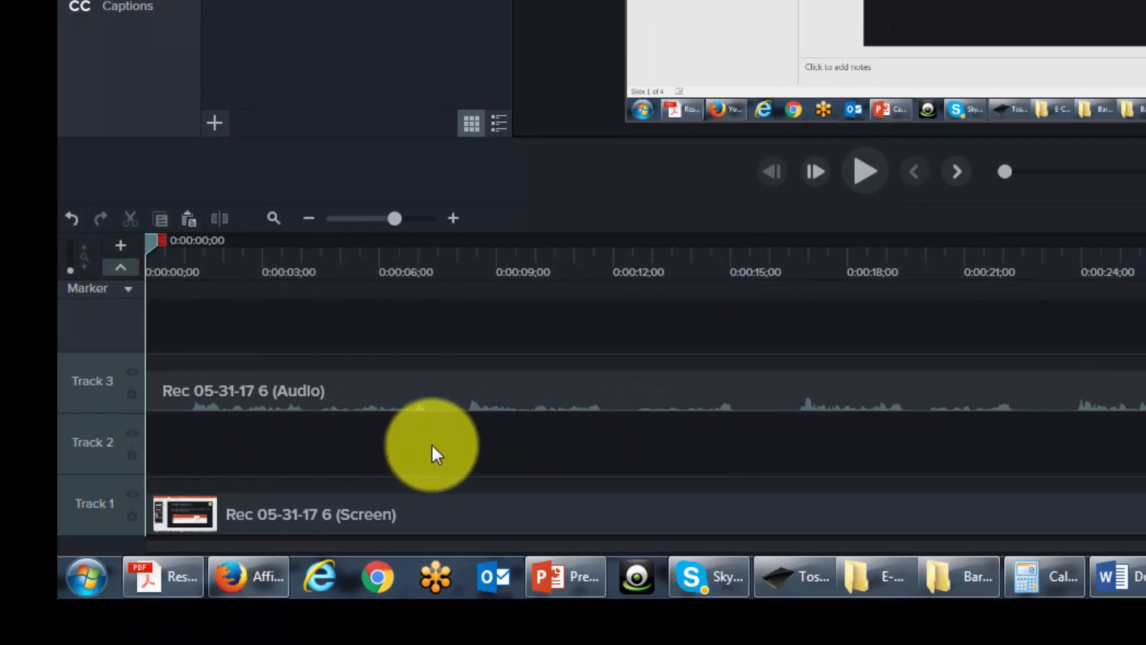
Step: Remove the empty Track 2 from the timeline, then undo and redo the removal
right_click(92, 441)
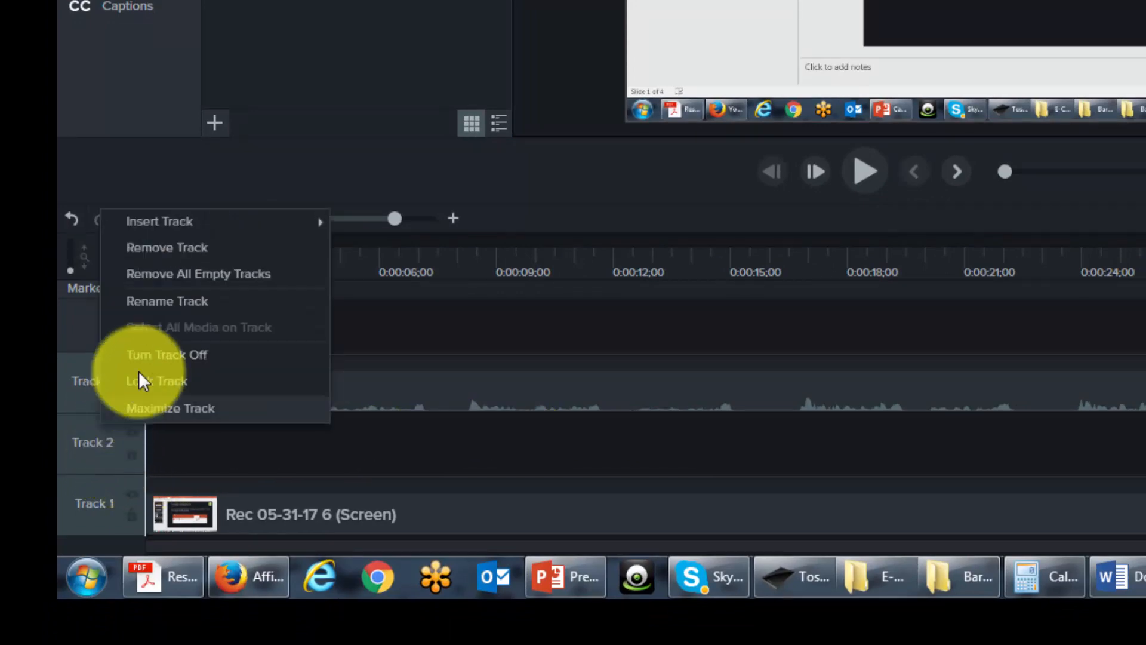
click(176, 248)
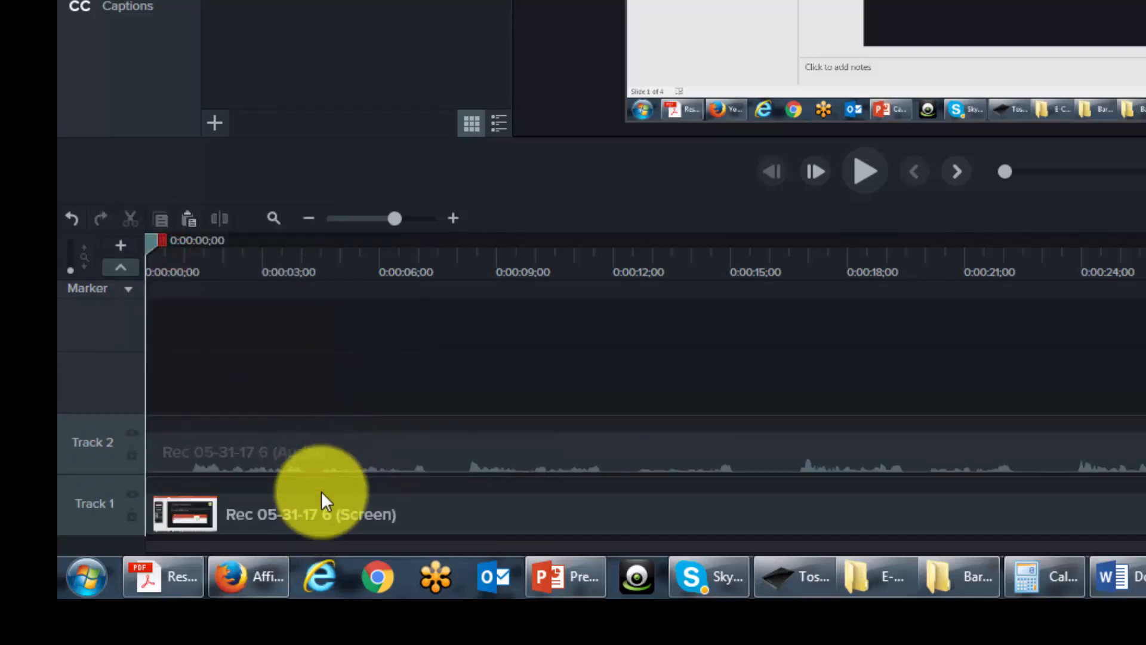
mouse_move(313, 486)
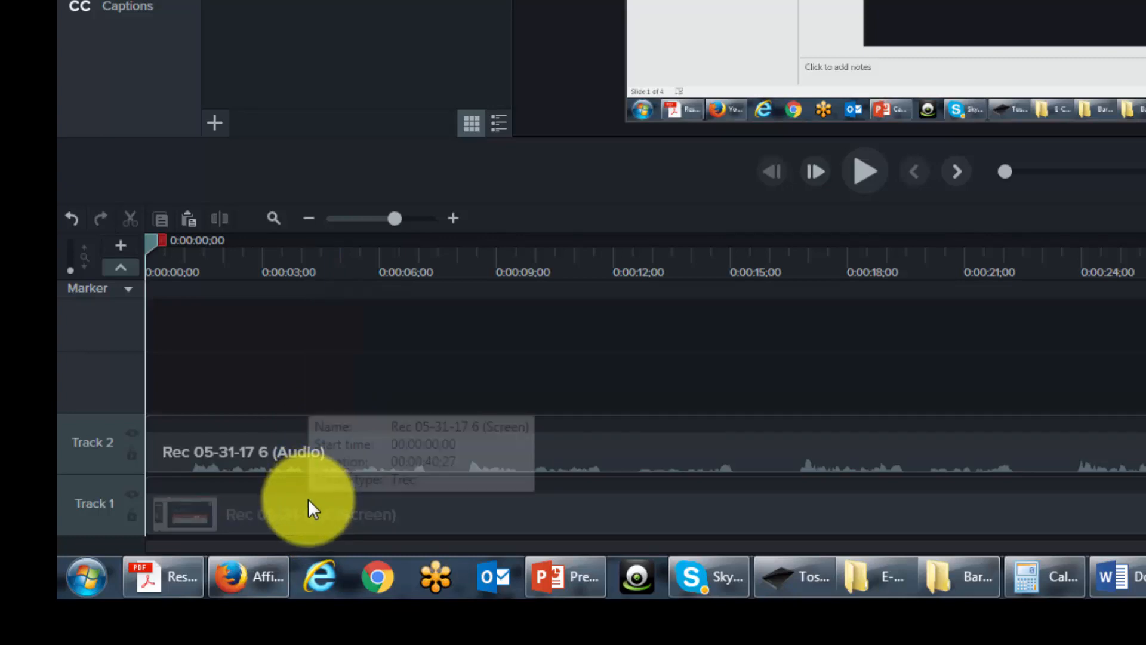
click(71, 219)
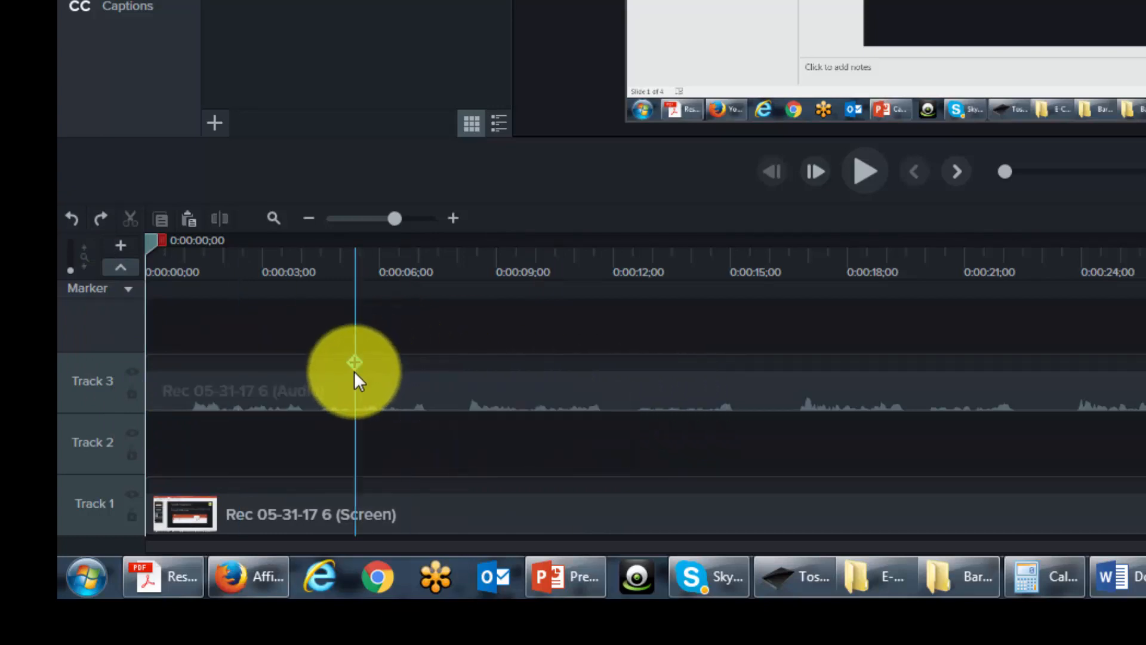
click(100, 219)
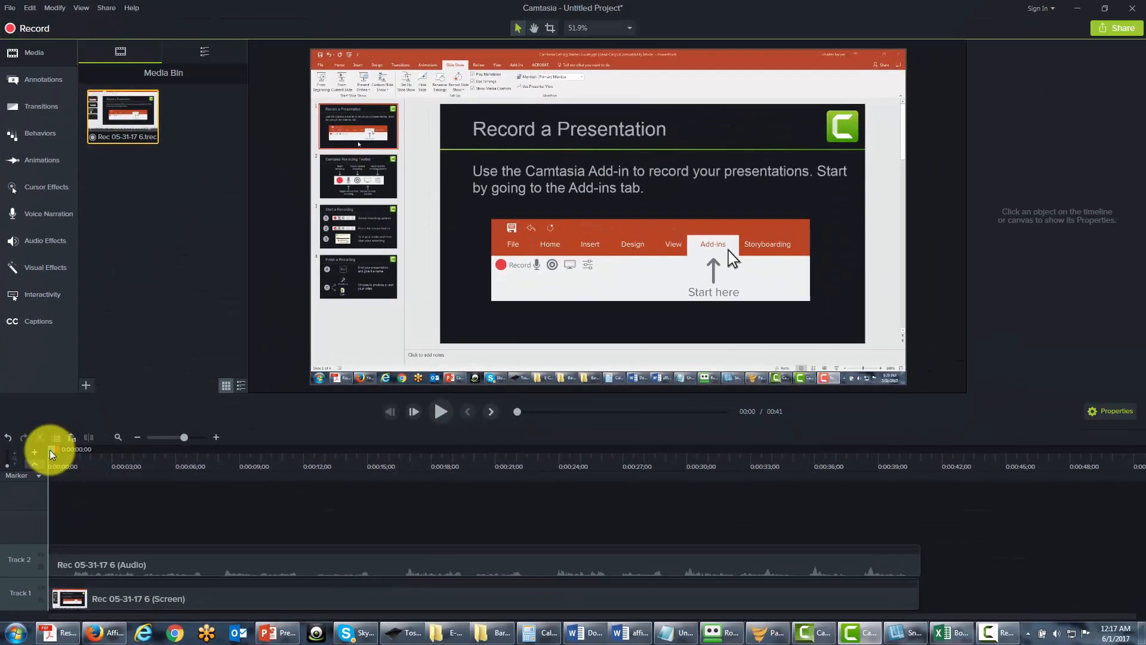
Step: Place the playhead near 0:12 and extend the selection out to 0:16;20
drag(50, 454, 310, 475)
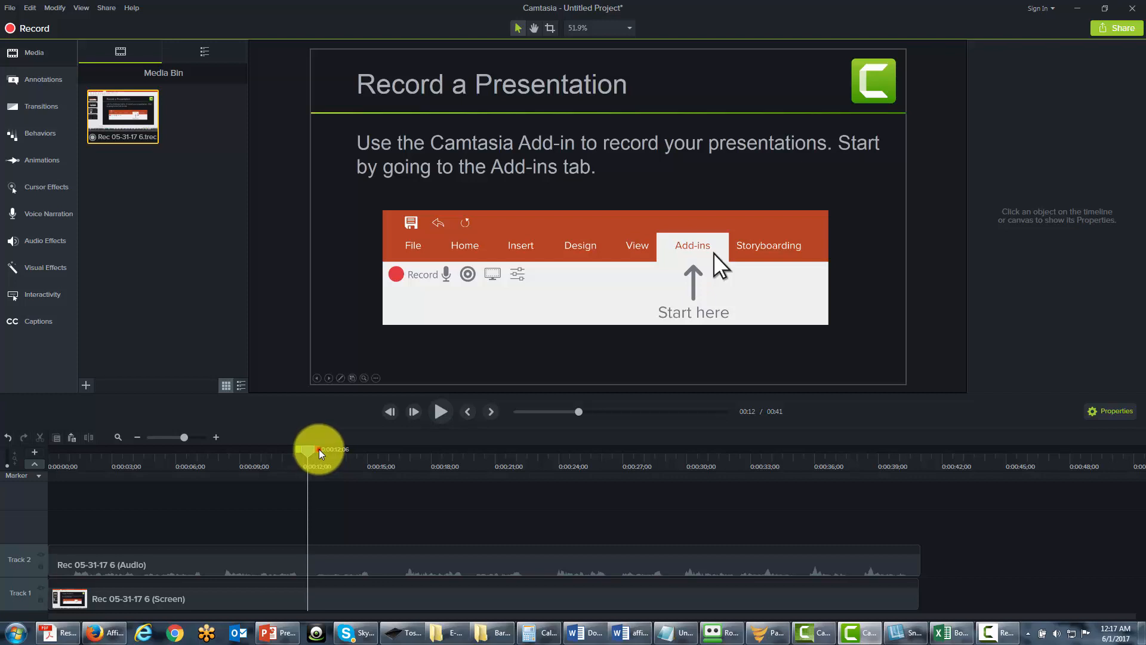
drag(320, 452, 417, 465)
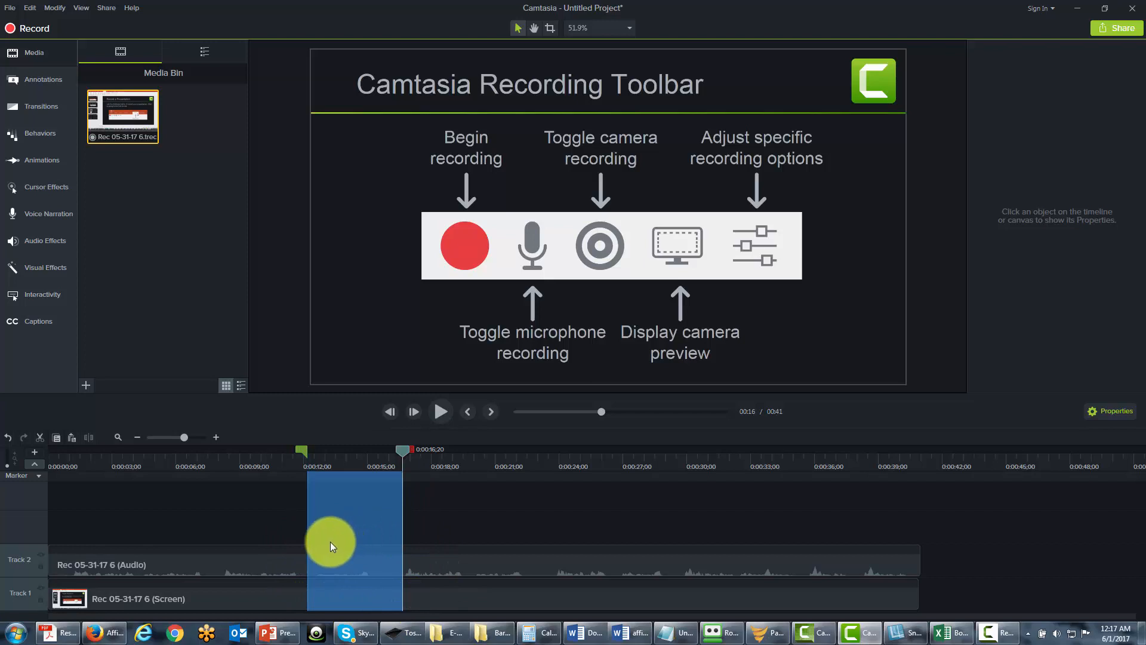
Step: Cut the 0:12–0:16;20 section, undo the cut, deselect, and return the playhead to 0:00
click(42, 436)
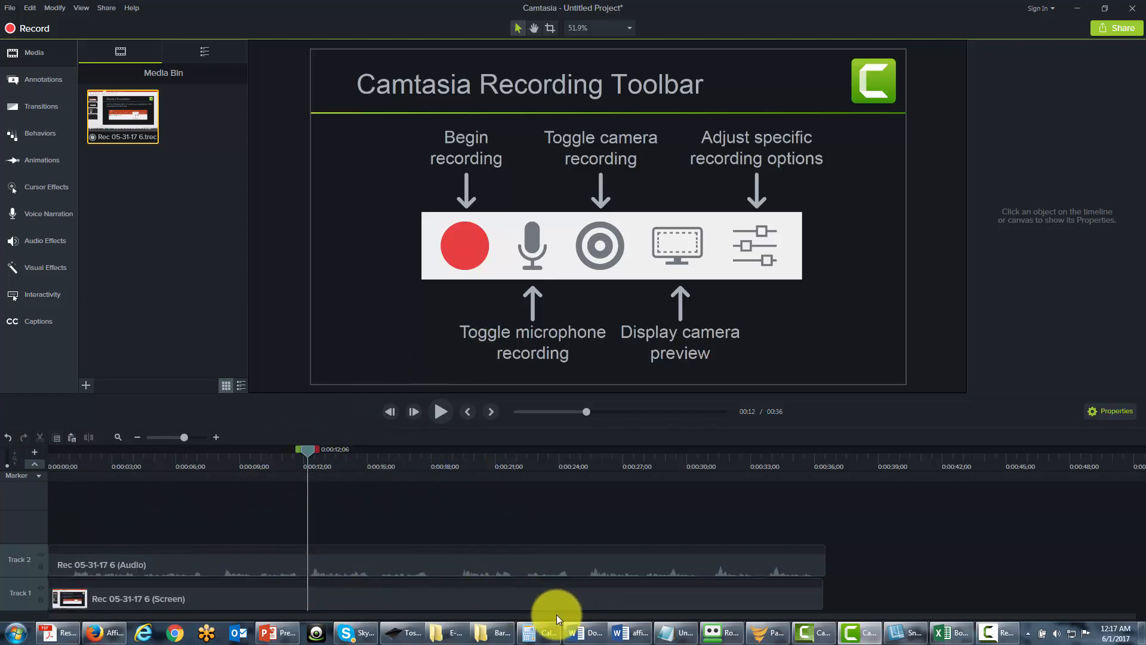
click(8, 439)
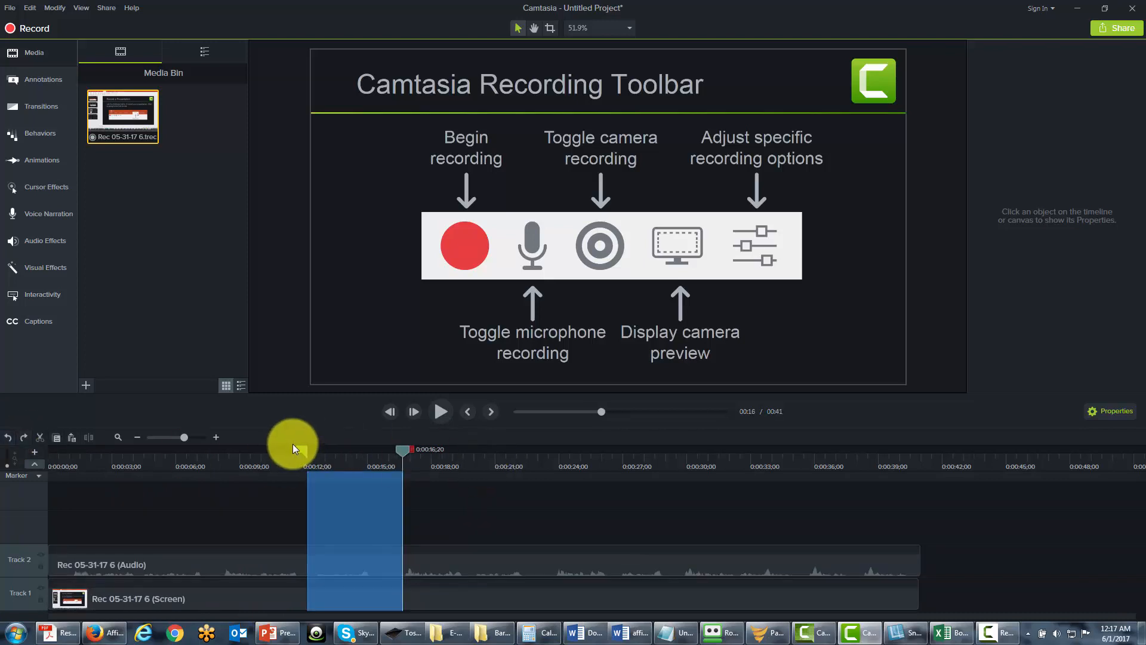
click(403, 448)
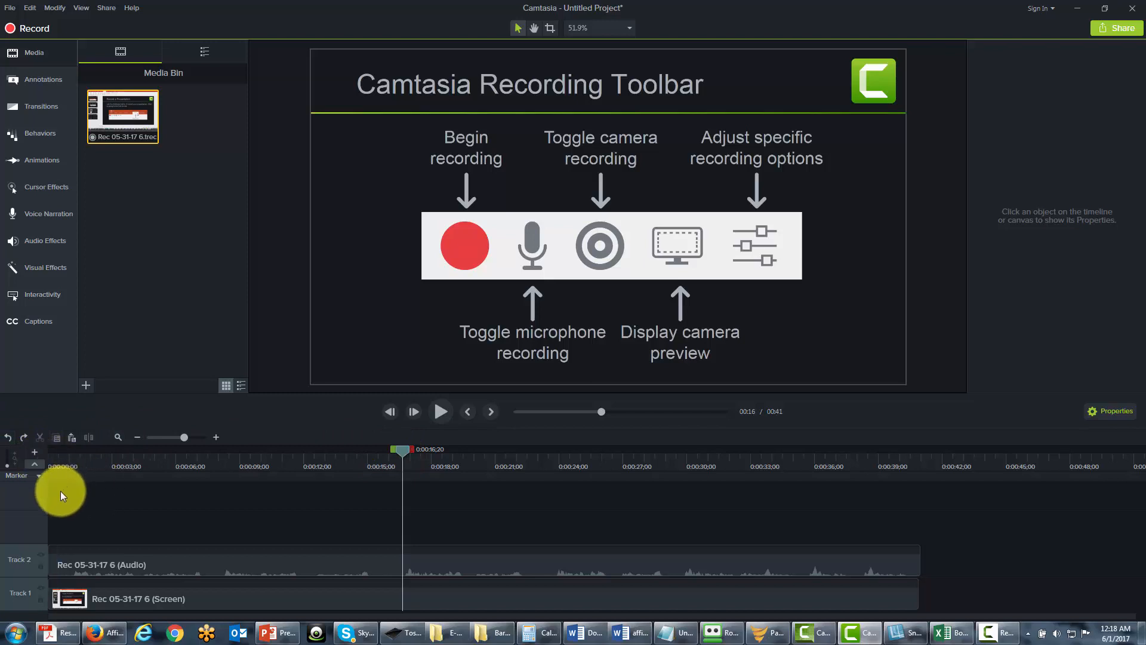
key(ctrl+Home)
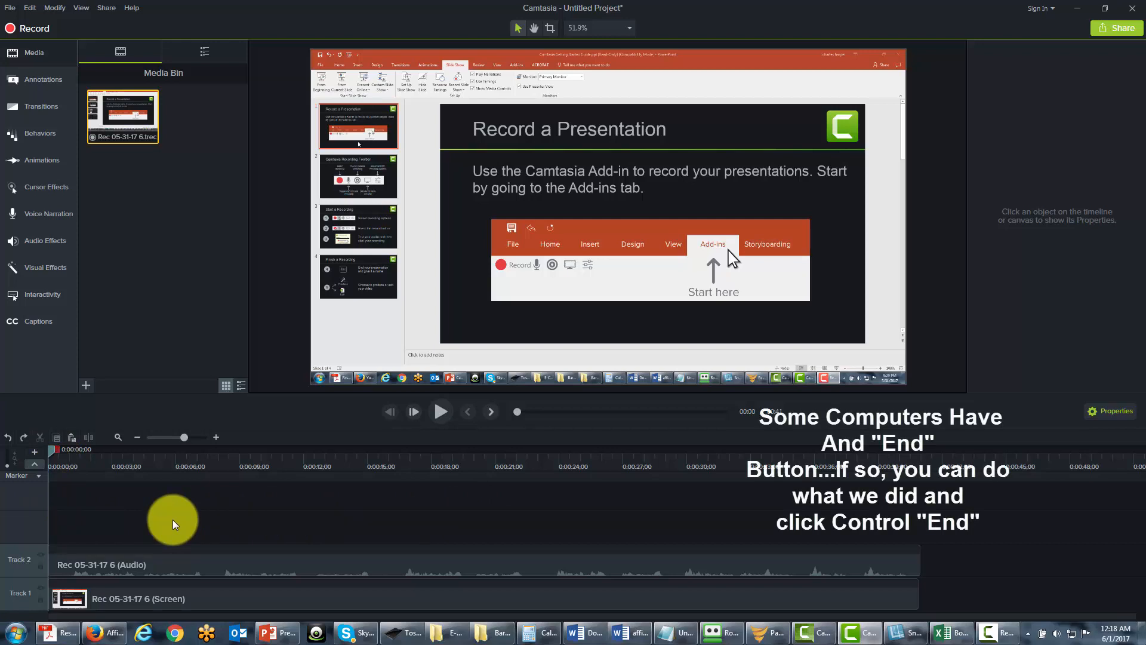
key(ctrl+End)
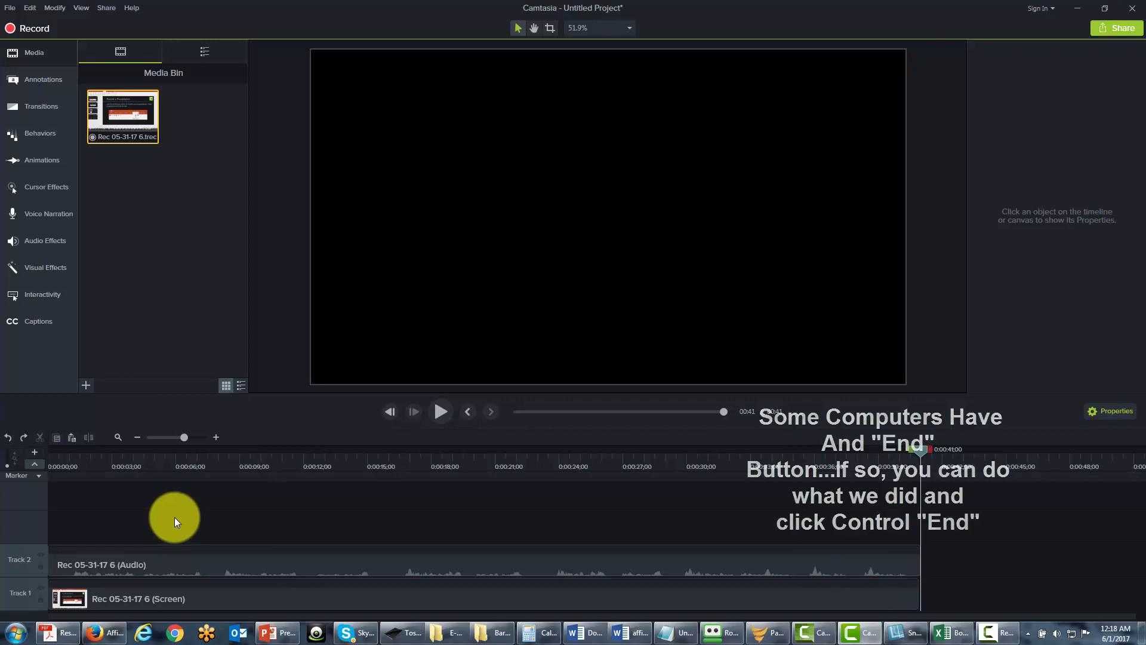
click(72, 439)
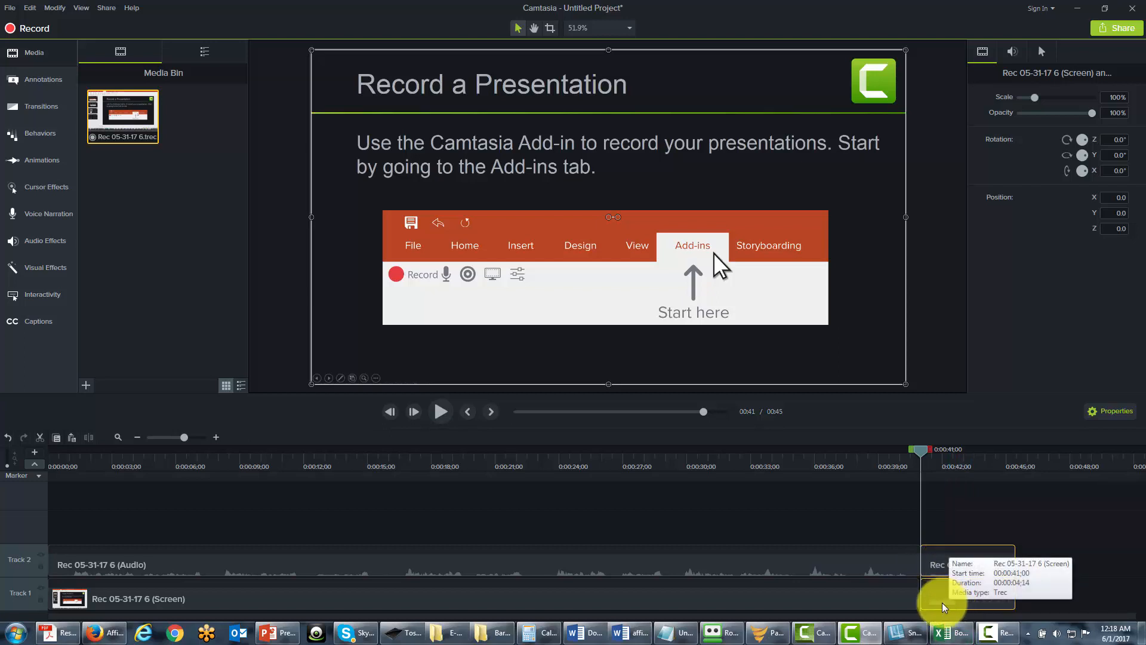
click(8, 441)
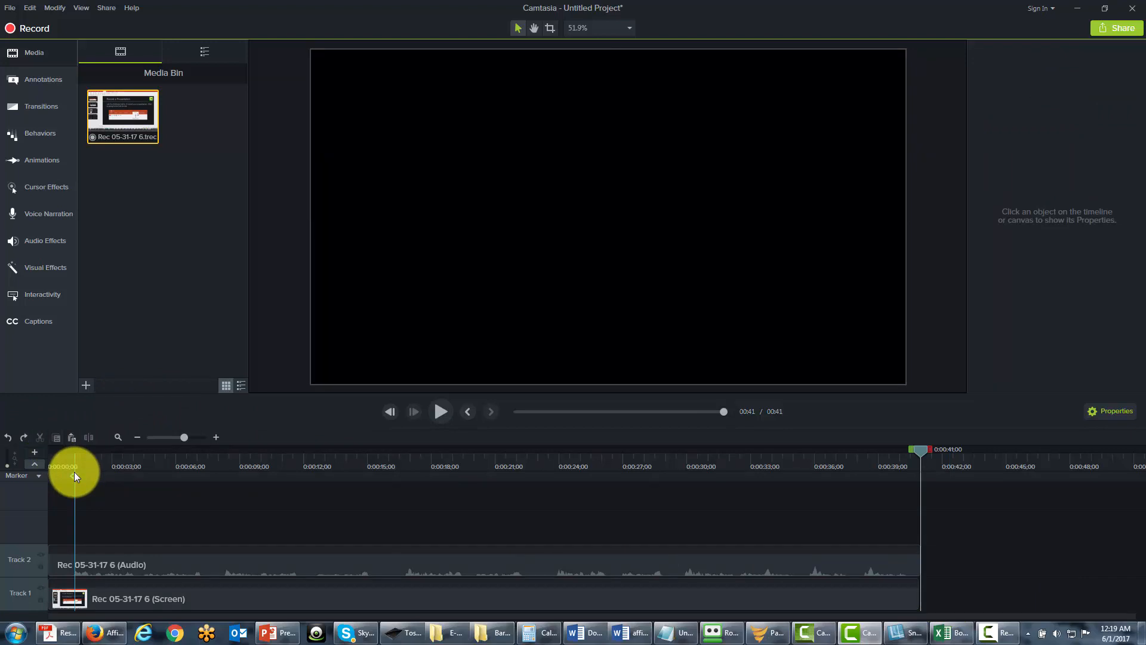
key(ctrl+Home)
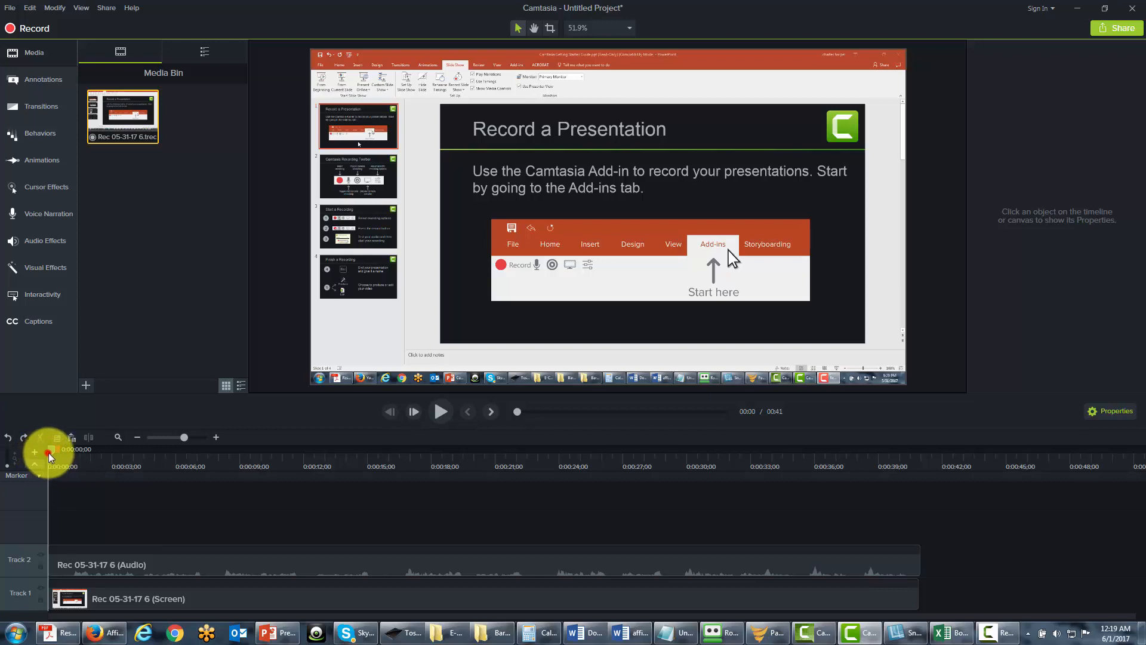
Step: Split both the audio and screen clips at 0:00:07;08
drag(50, 458, 200, 472)
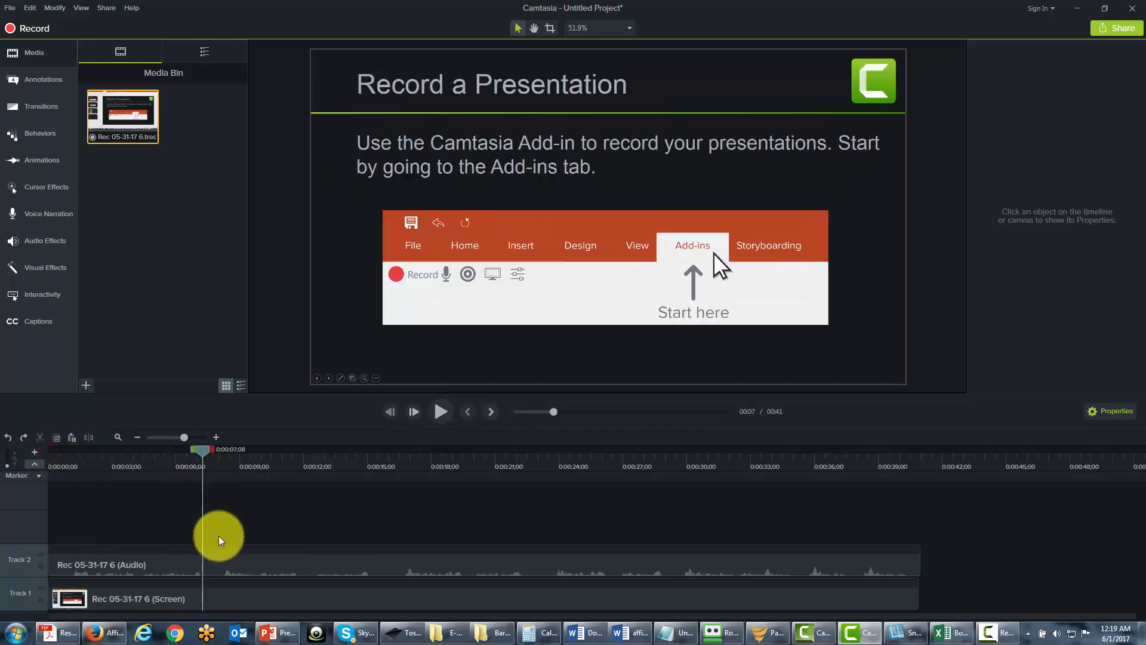
click(220, 556)
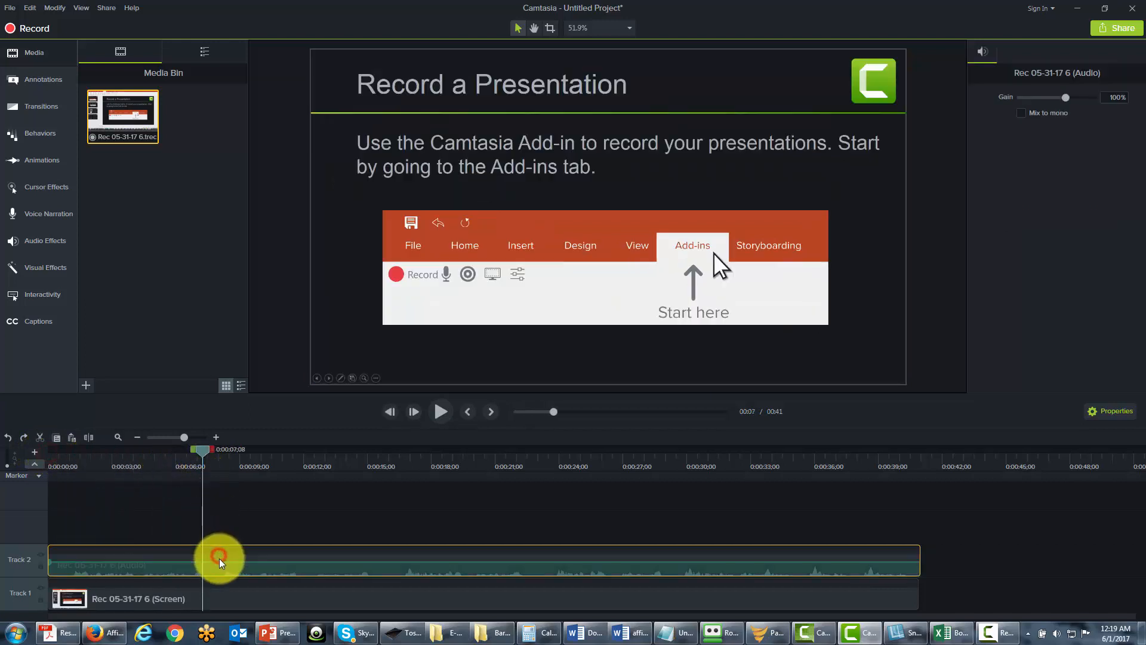
ctrl+click(219, 598)
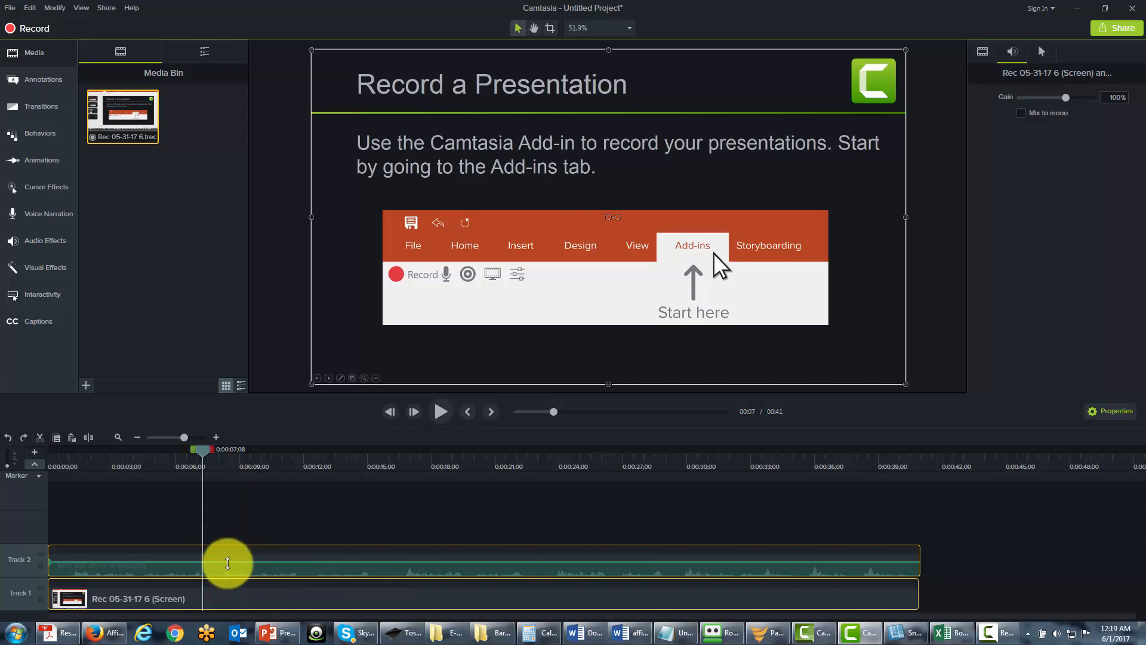
click(90, 439)
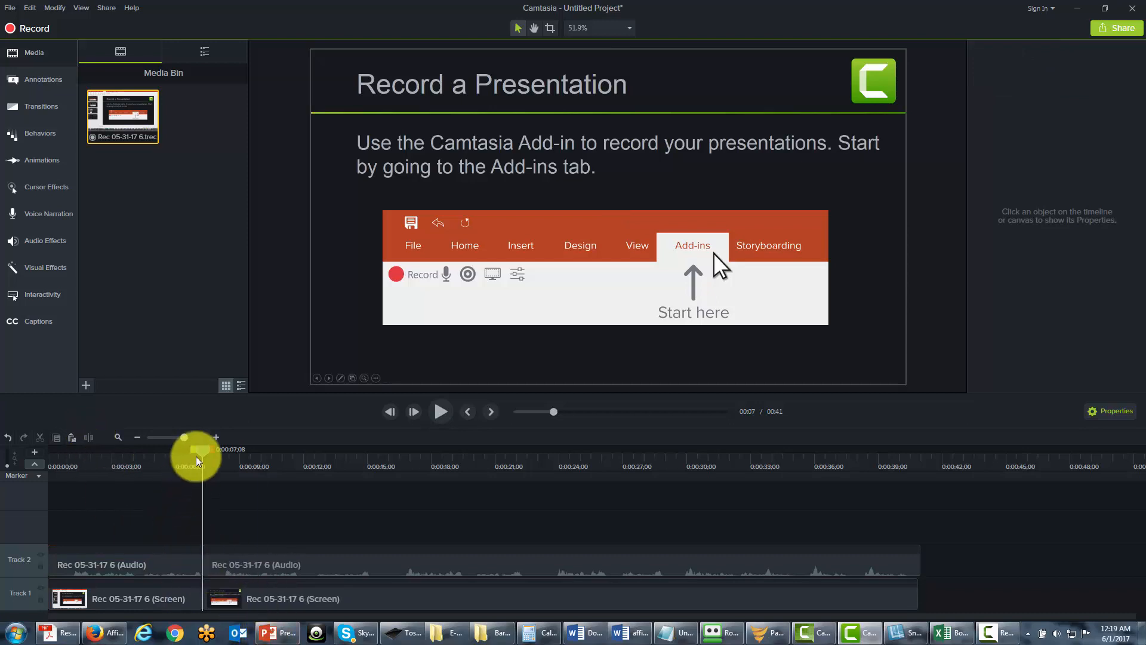
Step: Move the playhead forward to about 15 seconds
drag(199, 460, 236, 451)
click(207, 600)
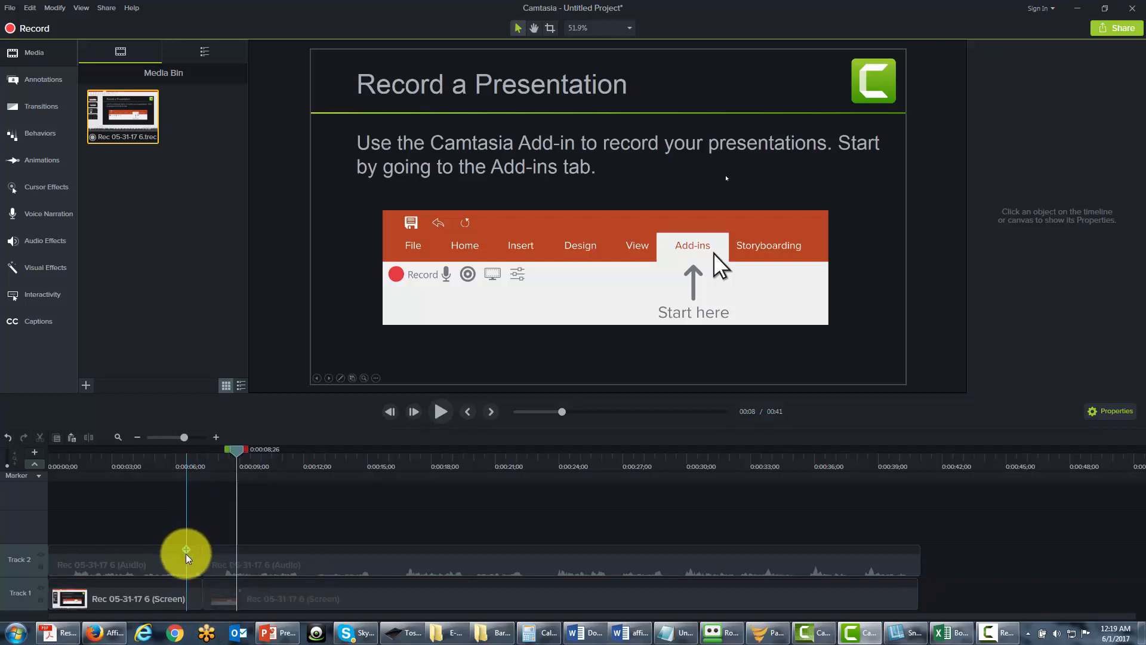
click(235, 452)
drag(251, 456, 383, 455)
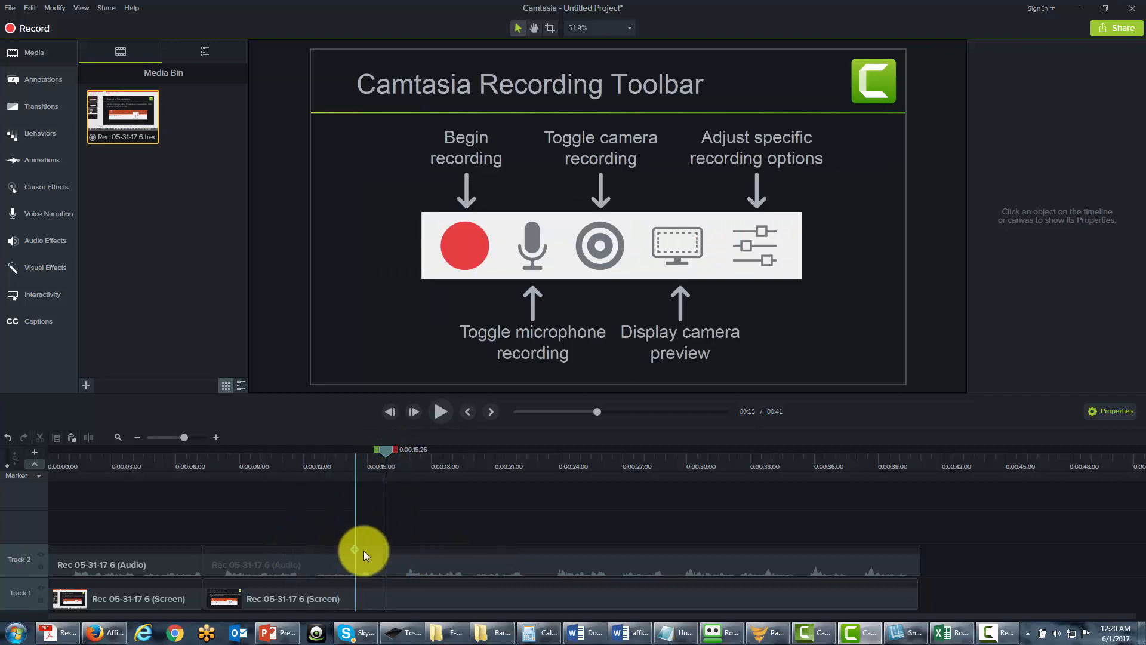
Step: Split the second audio clip and the screen clip together at 15 seconds
click(406, 561)
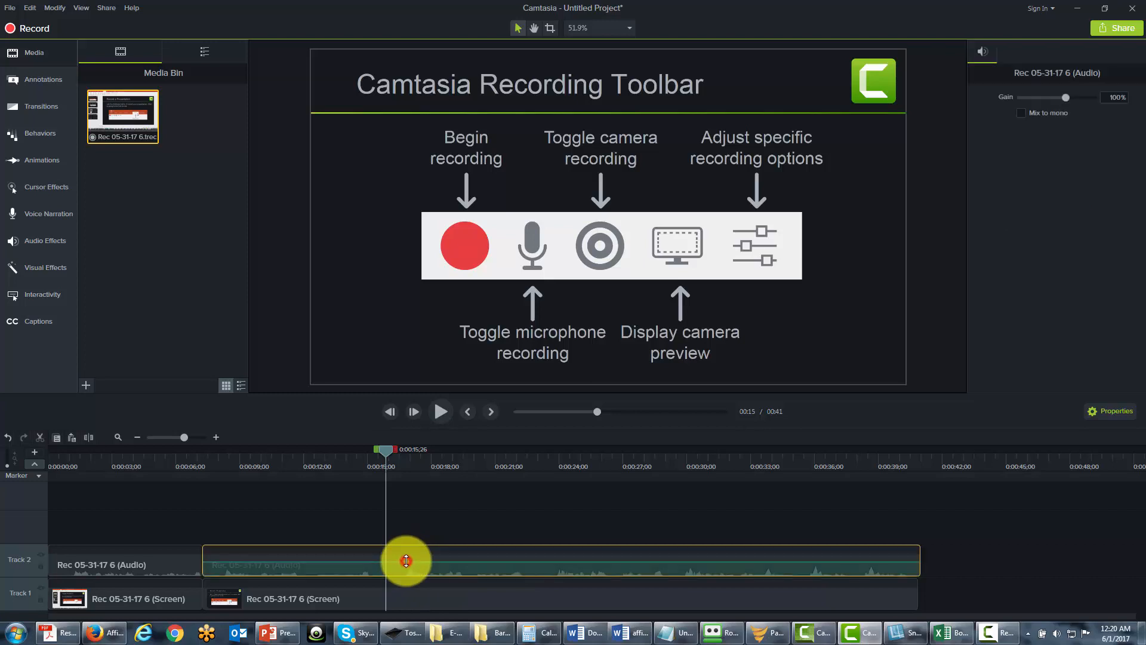
ctrl+click(398, 597)
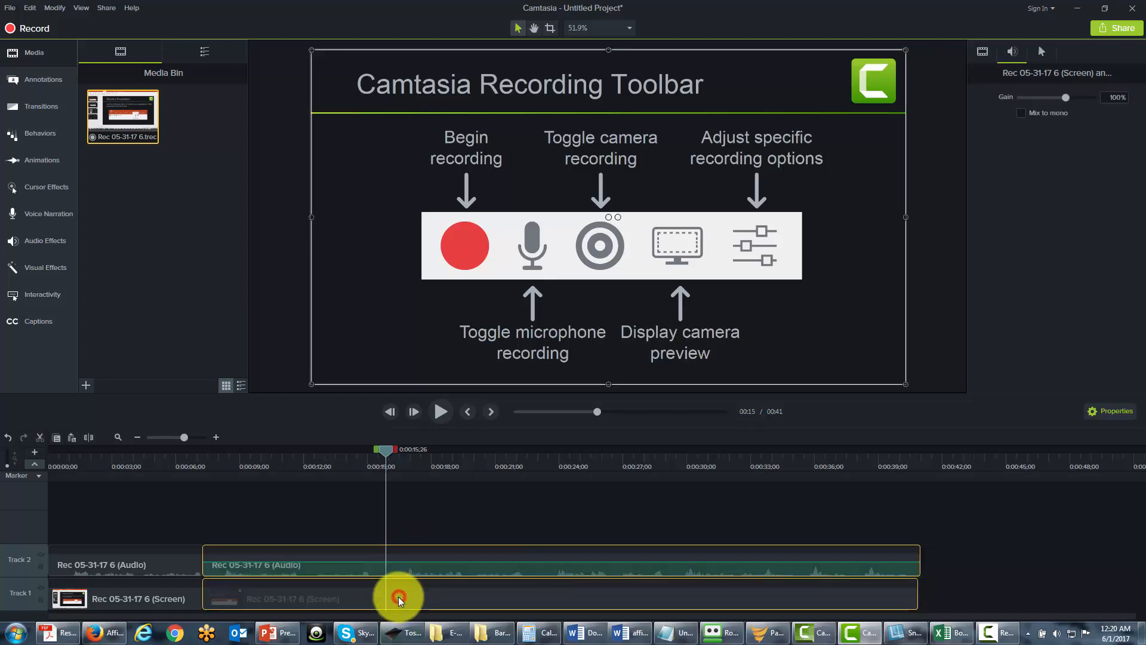
click(88, 438)
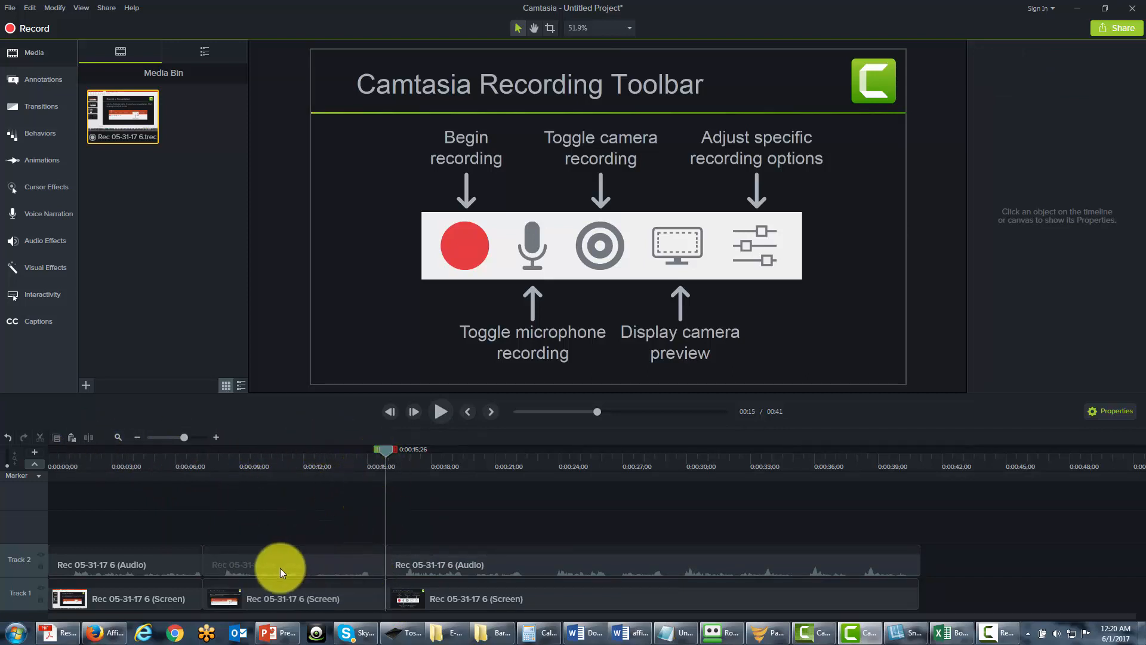
Step: Undo both splits so each track holds one unbroken 0:41 clip again
click(265, 565)
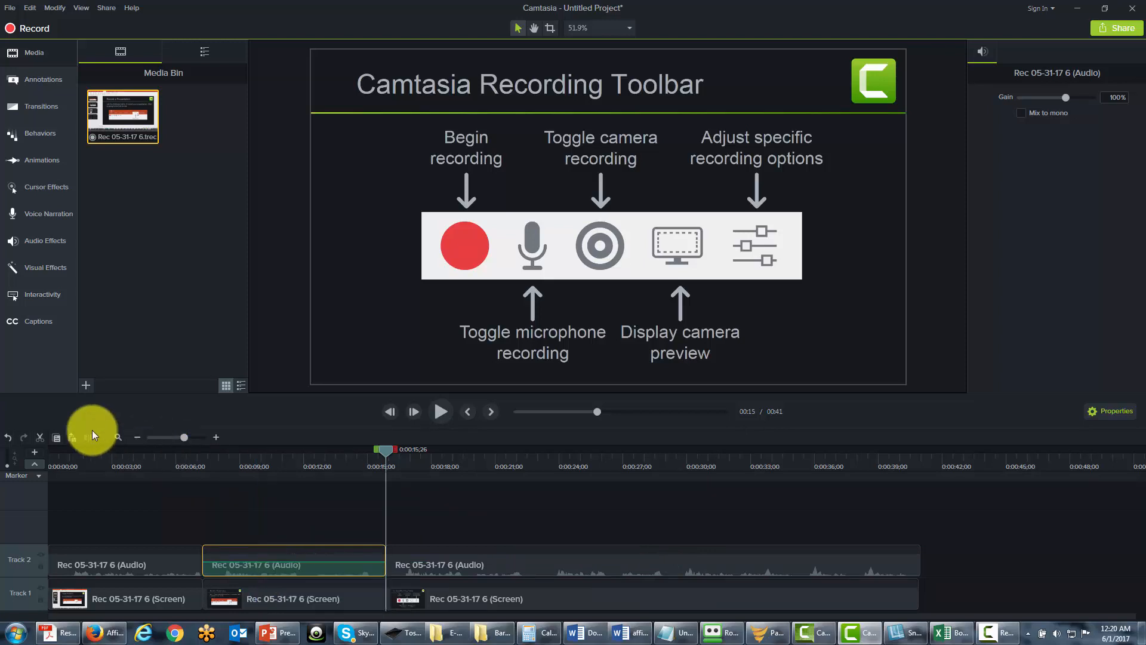
click(7, 438)
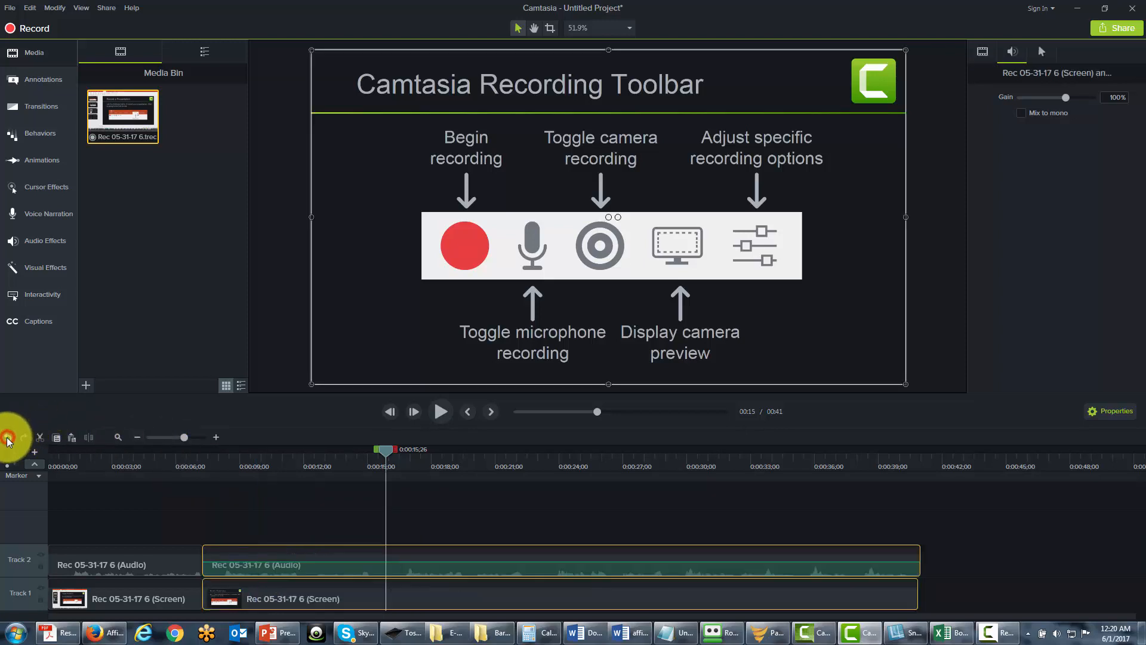
click(7, 438)
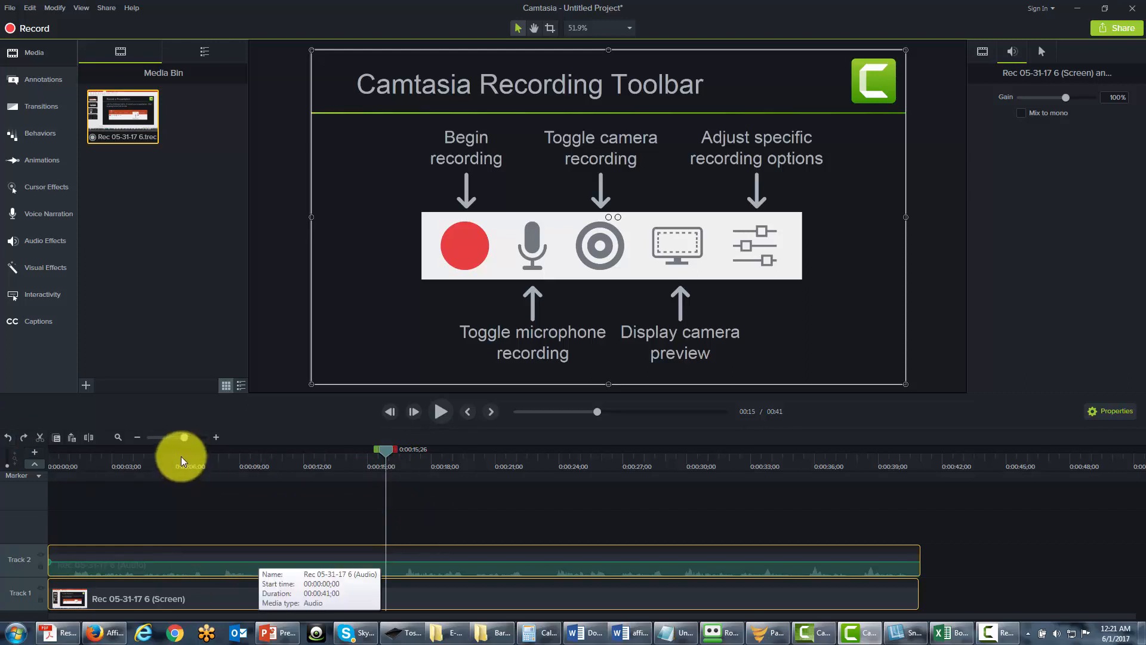
Step: Slide the timeline zoom out to show more time, then back in to widen the clips
drag(186, 440, 177, 440)
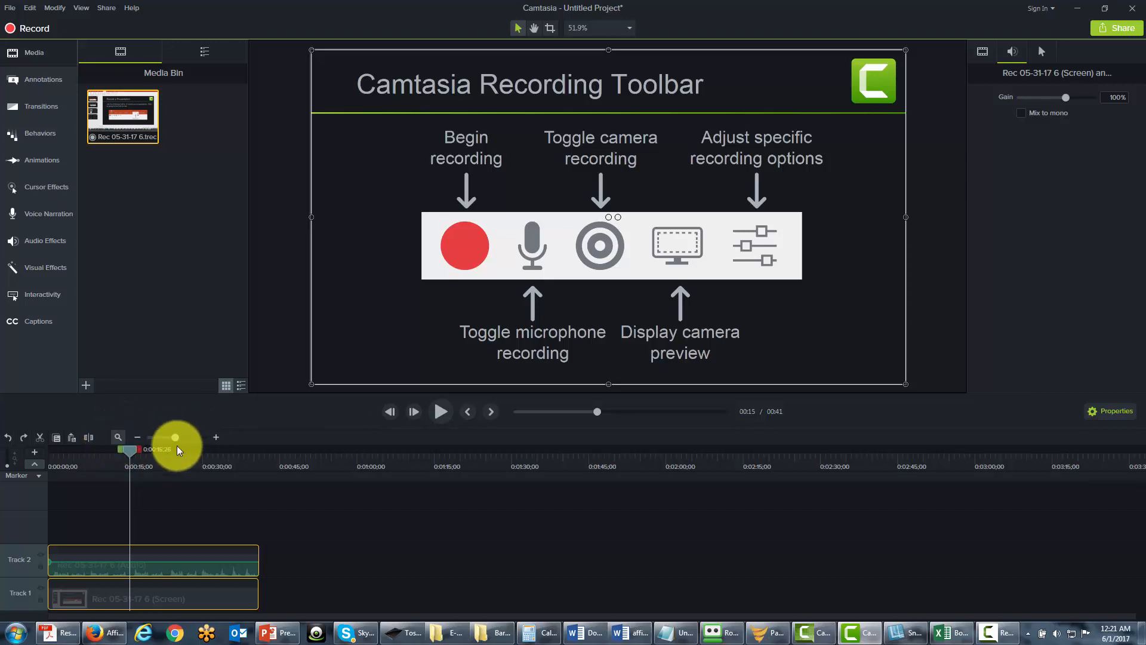
mouse_move(175, 440)
mouse_down()
mouse_move(197, 439)
mouse_move(185, 439)
mouse_up()
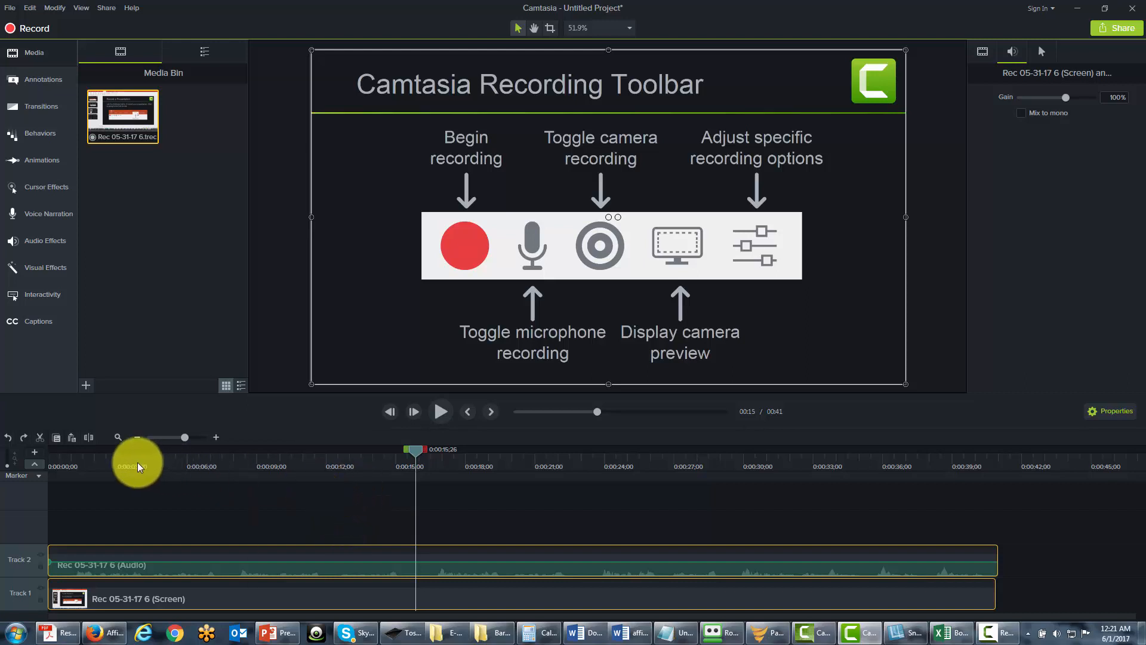
Step: Open and dismiss the marker options, then select the Track 2 audio clip
click(39, 477)
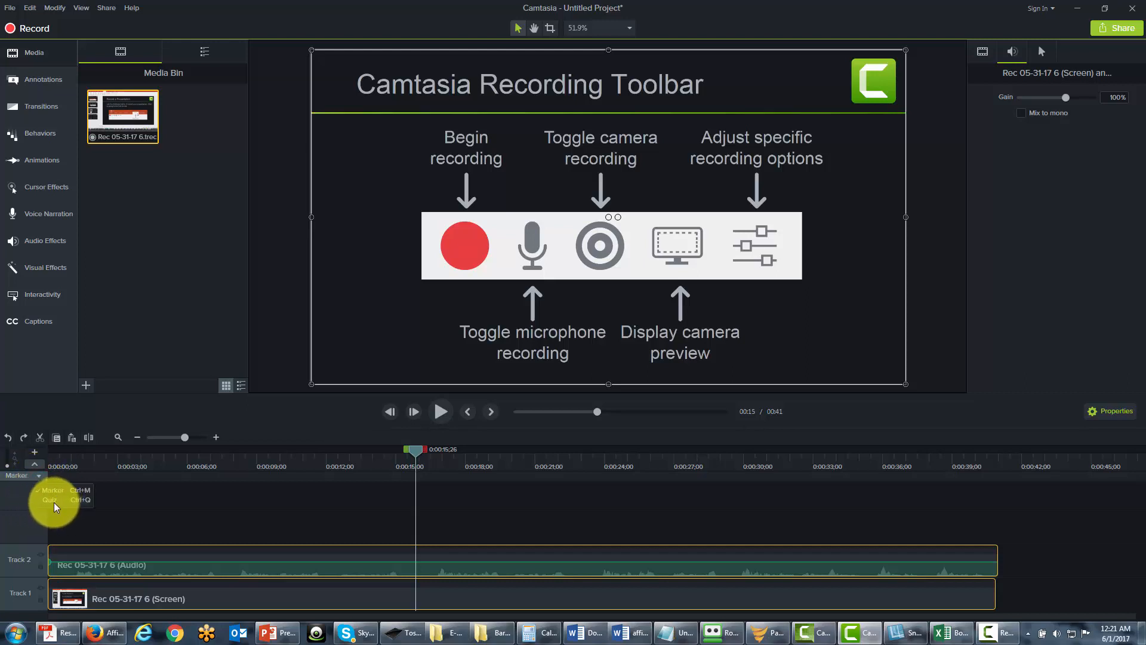
click(161, 501)
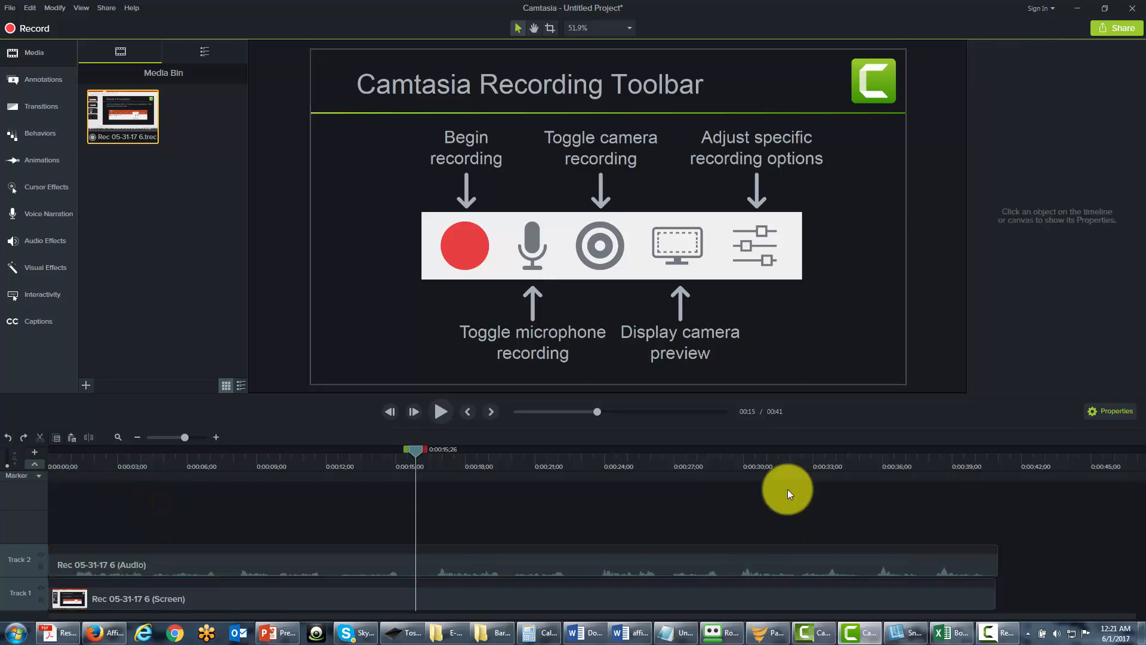
mouse_move(609, 568)
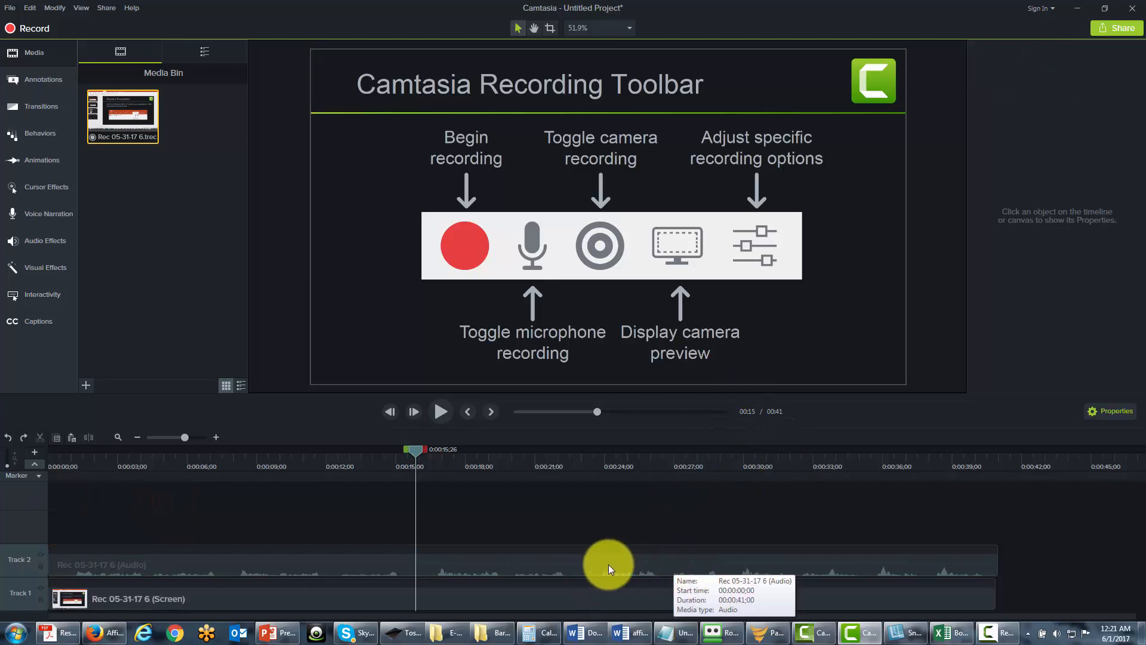
click(552, 560)
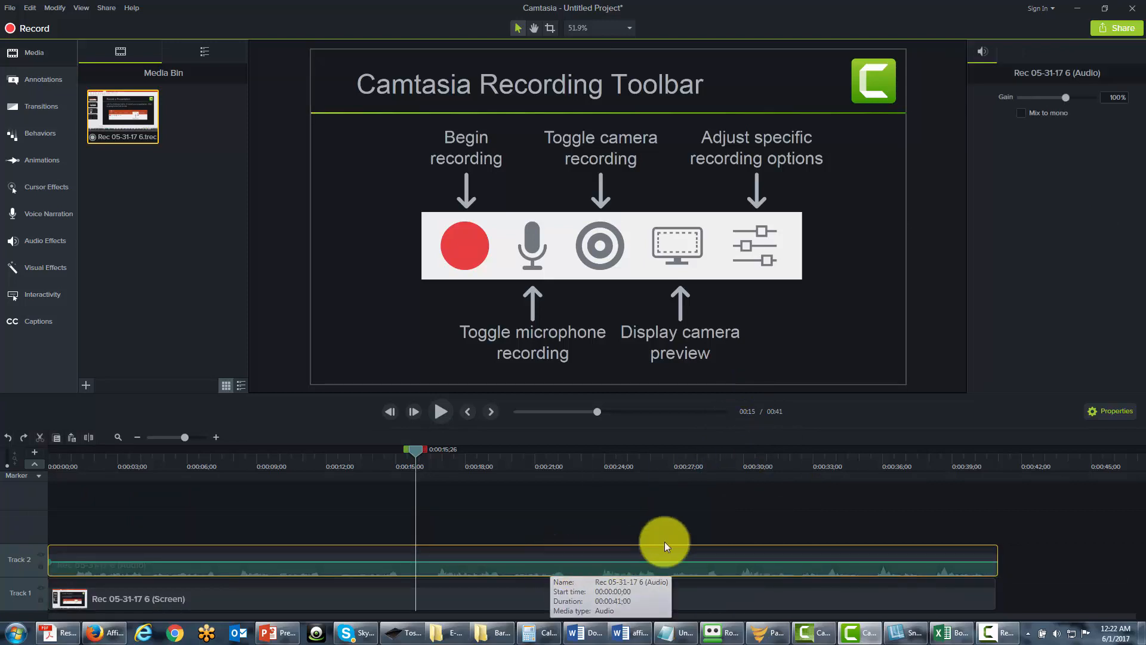
Step: Hide and reshow the Properties panel, then select the screen clip to view its scale, opacity, rotation and position
click(1095, 413)
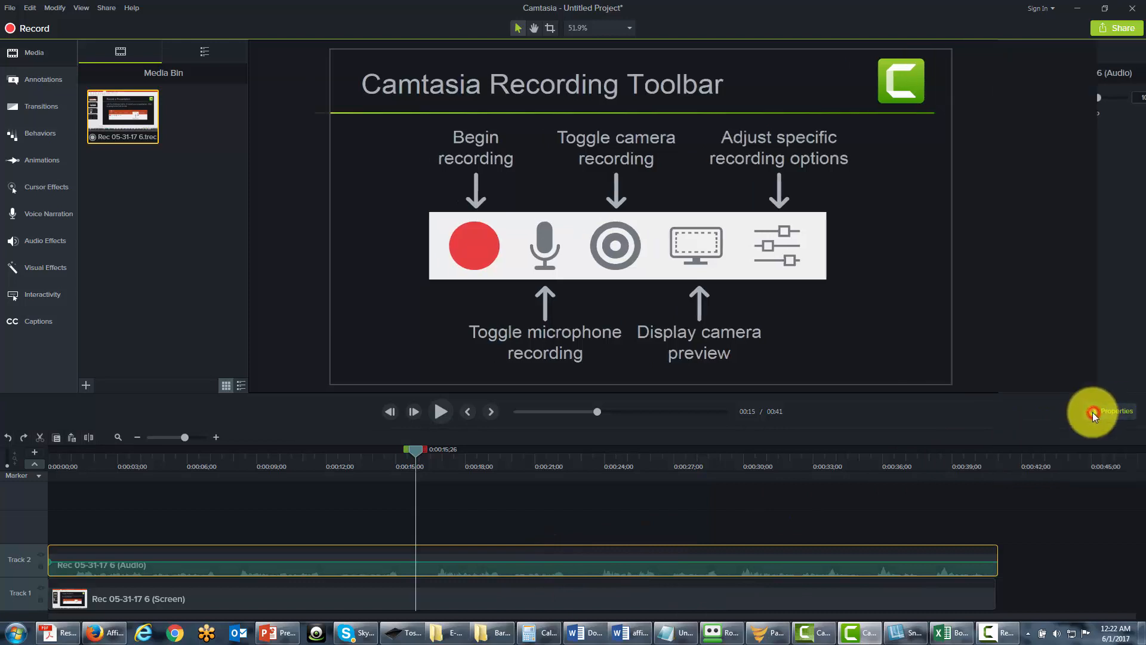
click(1088, 417)
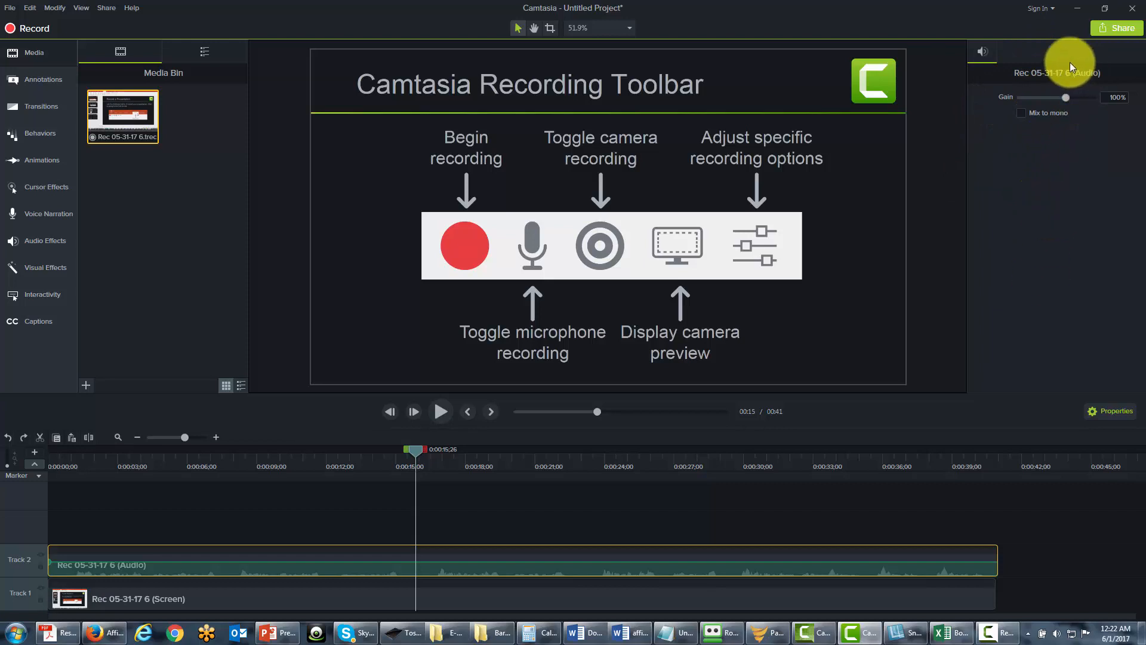
click(657, 600)
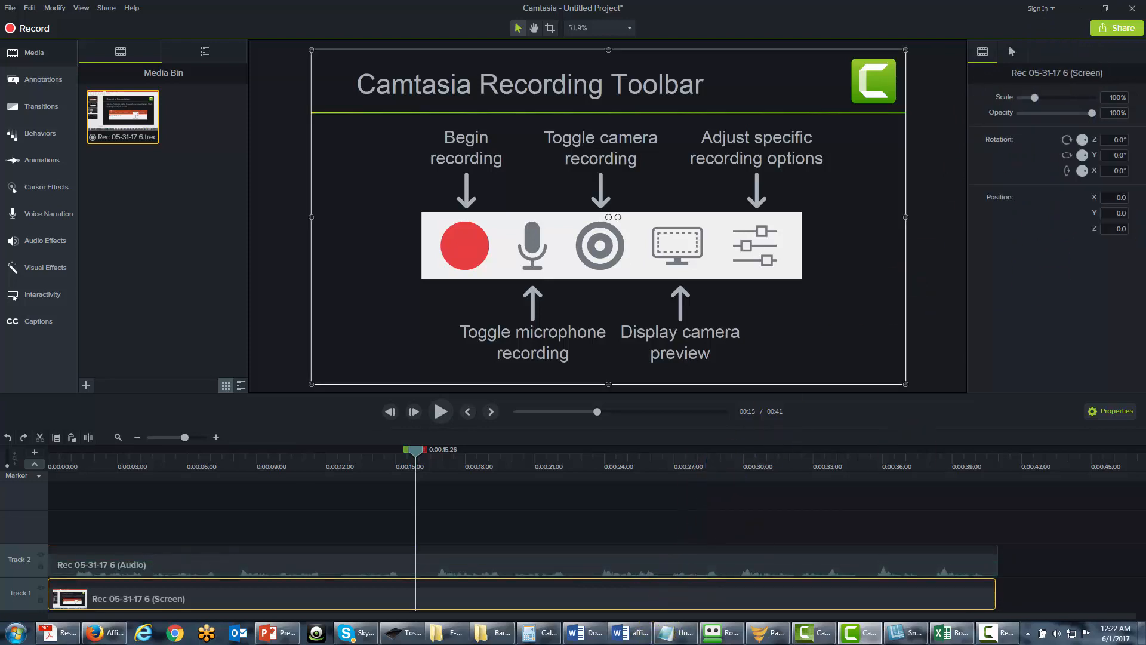